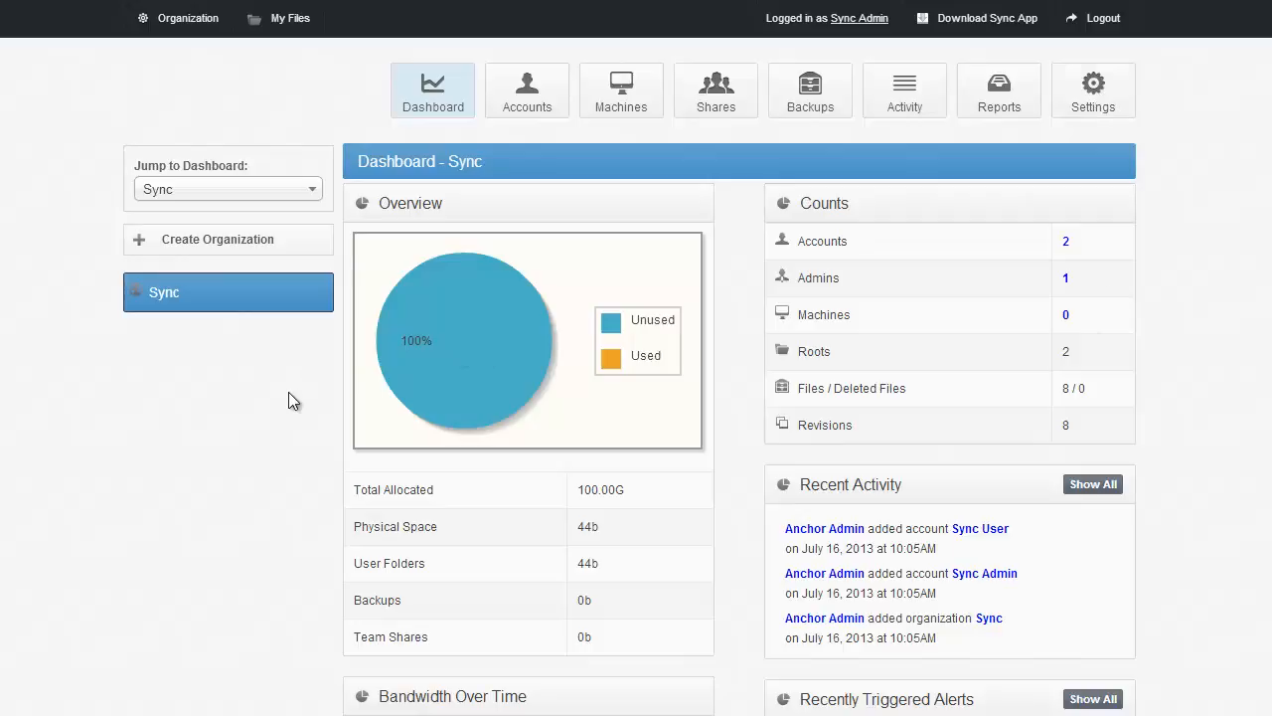
Open the Sync organization's settings and review its general settings down to the hostname and organization URL
{"action": "mouse_move", "coordinate": [258, 300]}
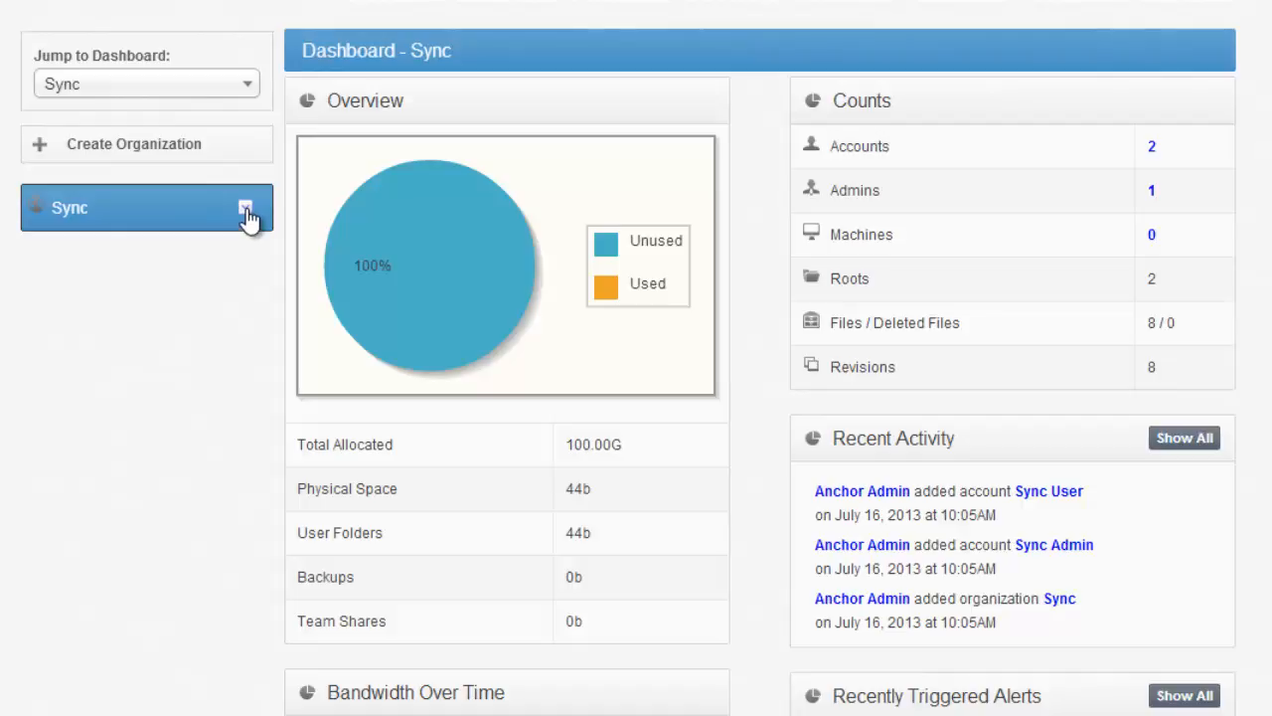
{"action": "left_click", "coordinate": [246, 213]}
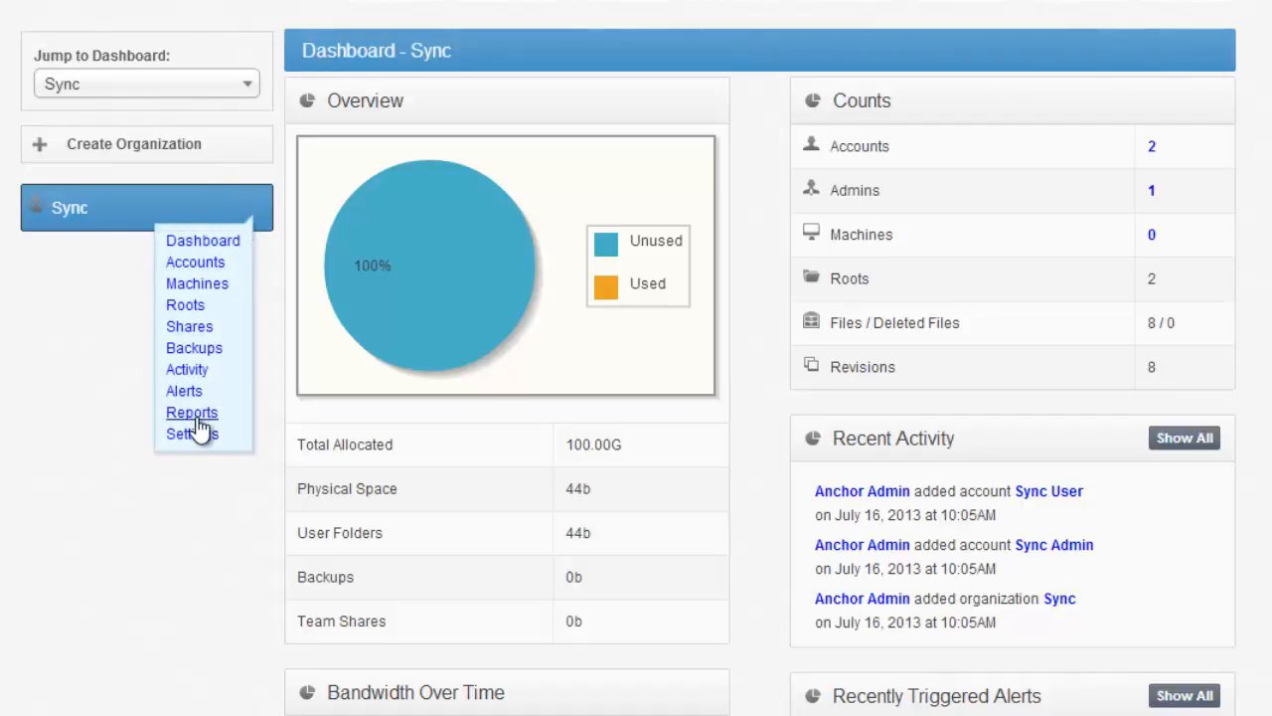
{"action": "left_click", "coordinate": [195, 435]}
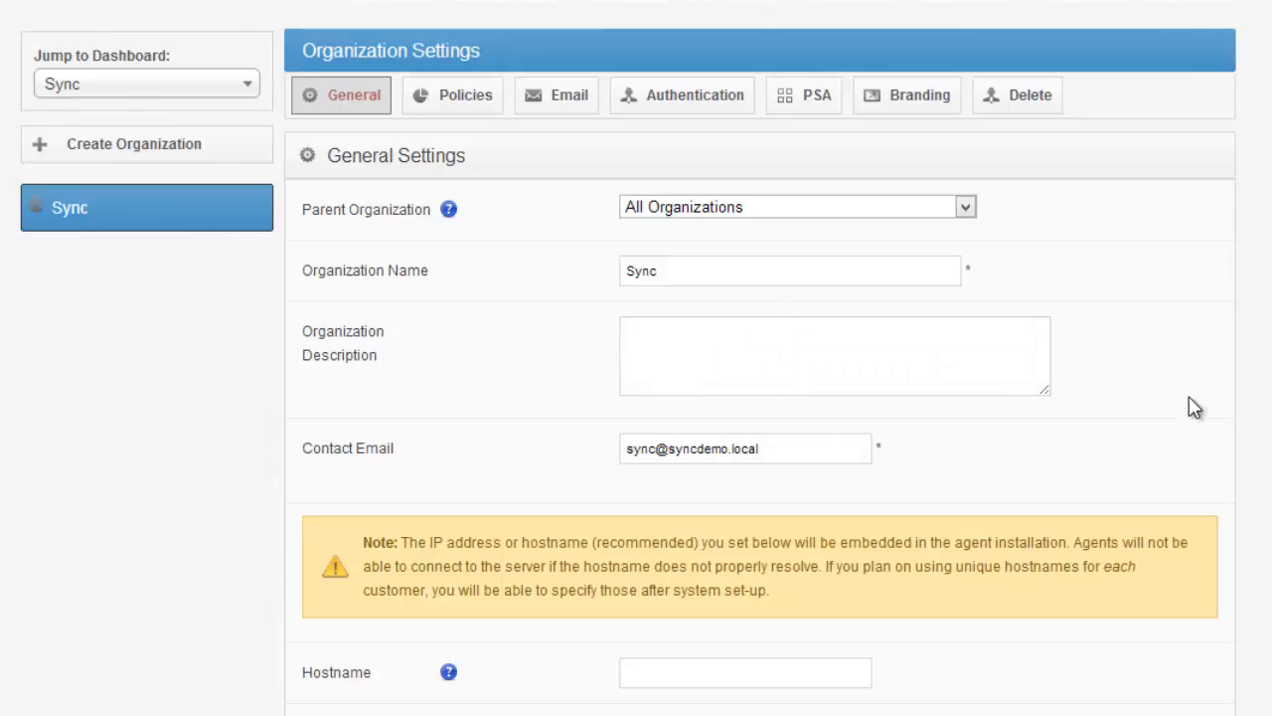
{"action": "scroll", "coordinate": [1169, 283], "scroll_direction": "down", "scroll_amount": 3}
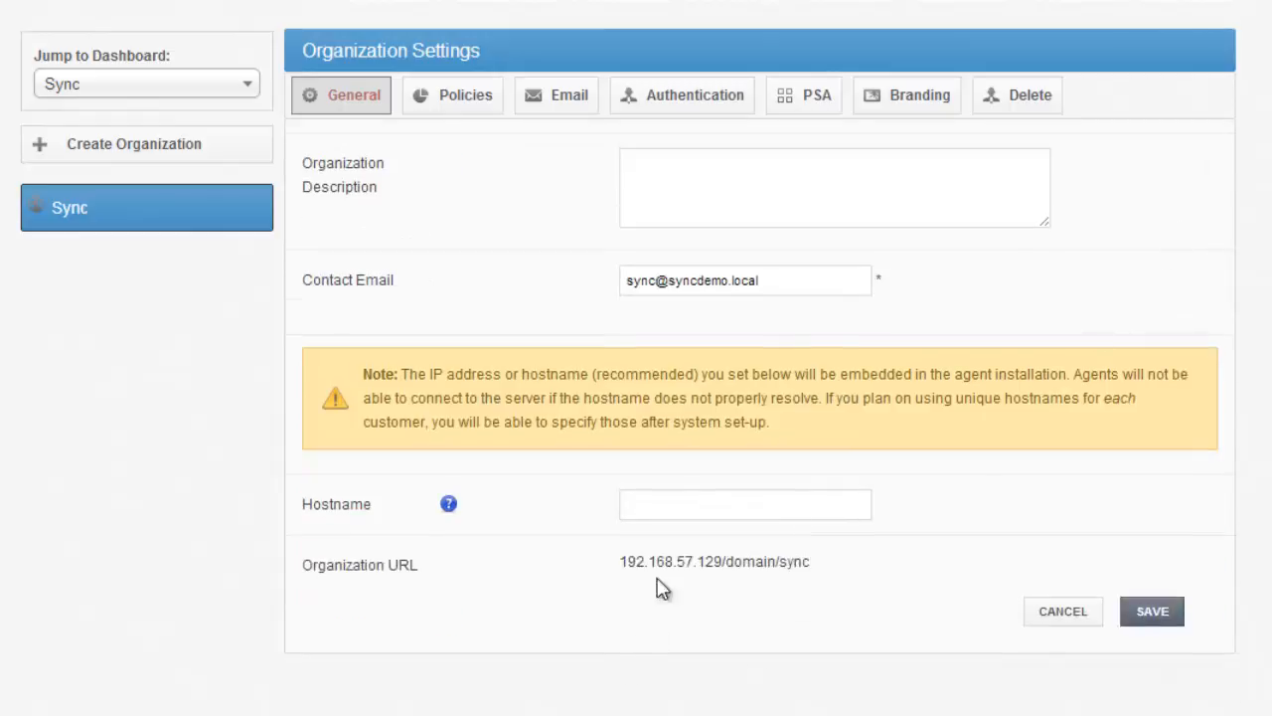
{"action": "left_click", "coordinate": [662, 516]}
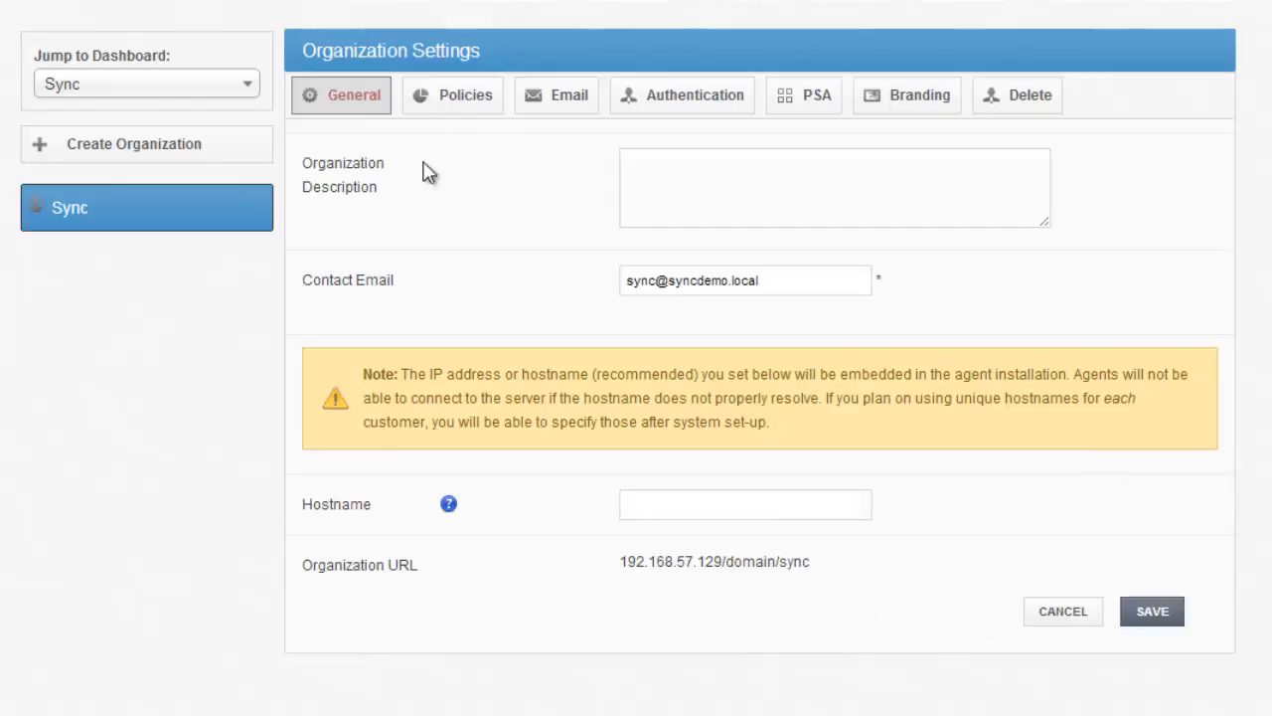
Review the organization policies for maximum file size, excluded extensions and folder backups
{"action": "left_click", "coordinate": [465, 103]}
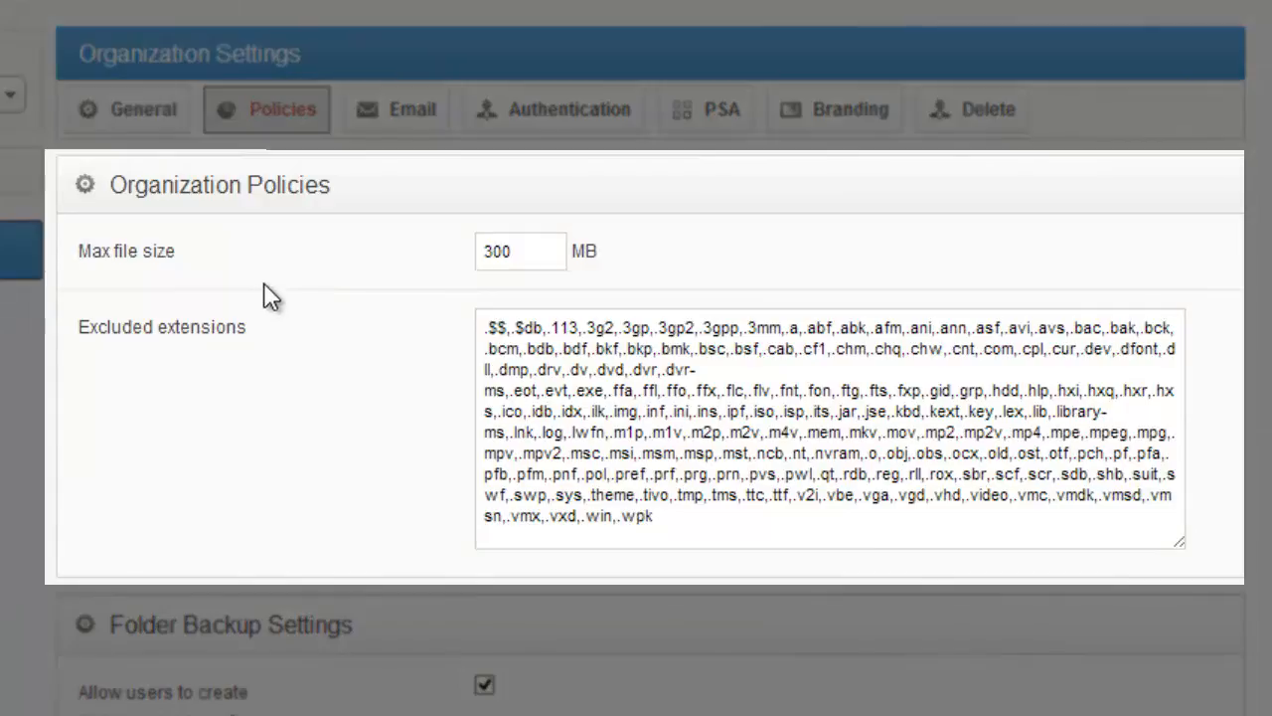
{"action": "double_click", "coordinate": [540, 249]}
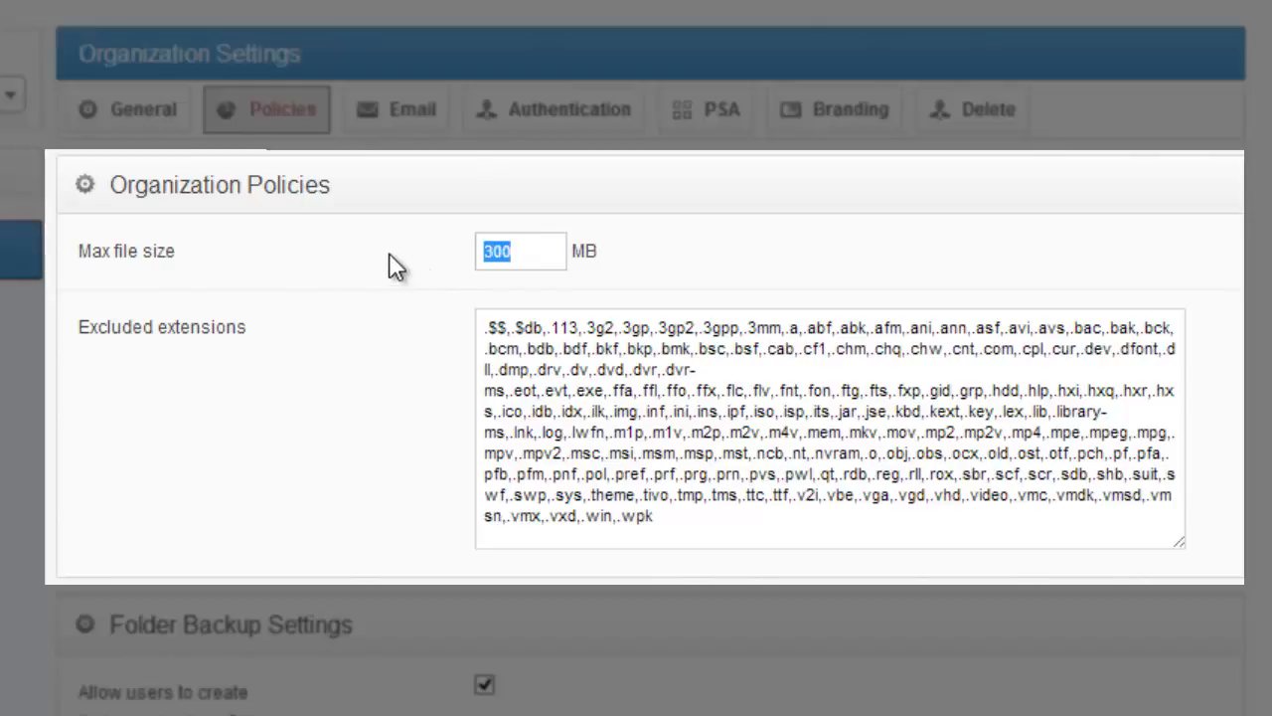
{"action": "left_click", "coordinate": [385, 275]}
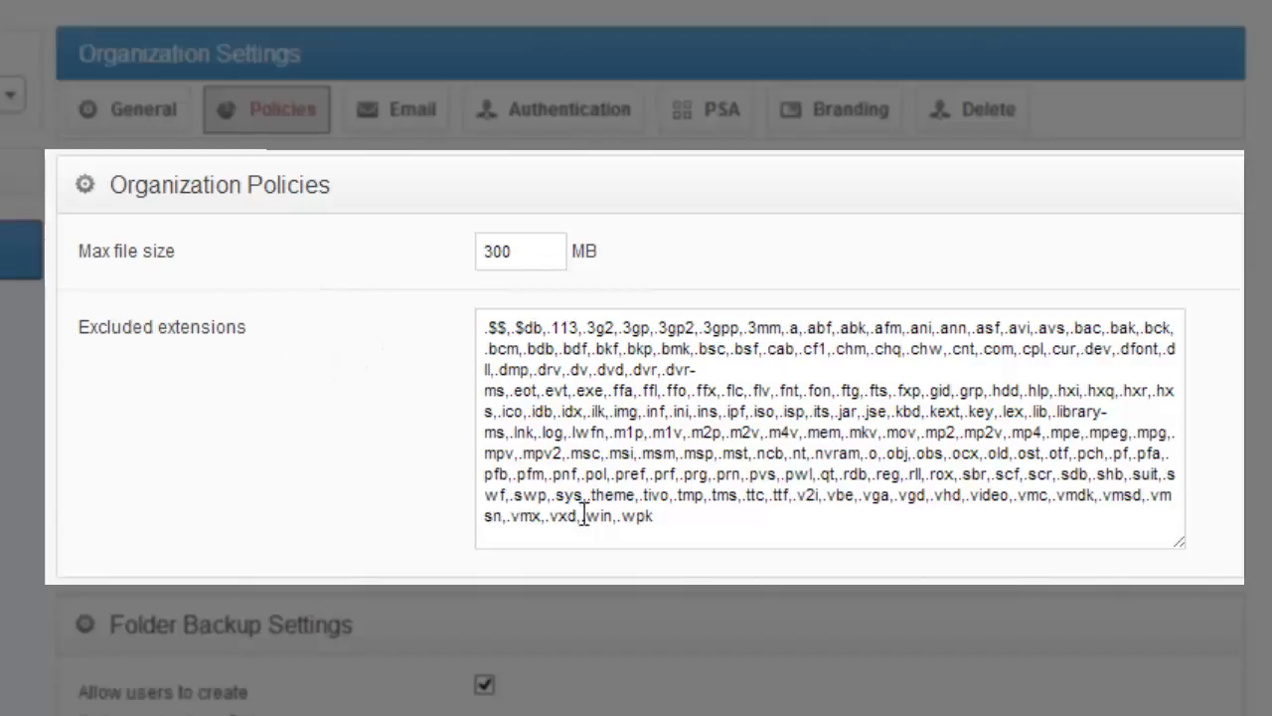
{"action": "left_click", "coordinate": [722, 513]}
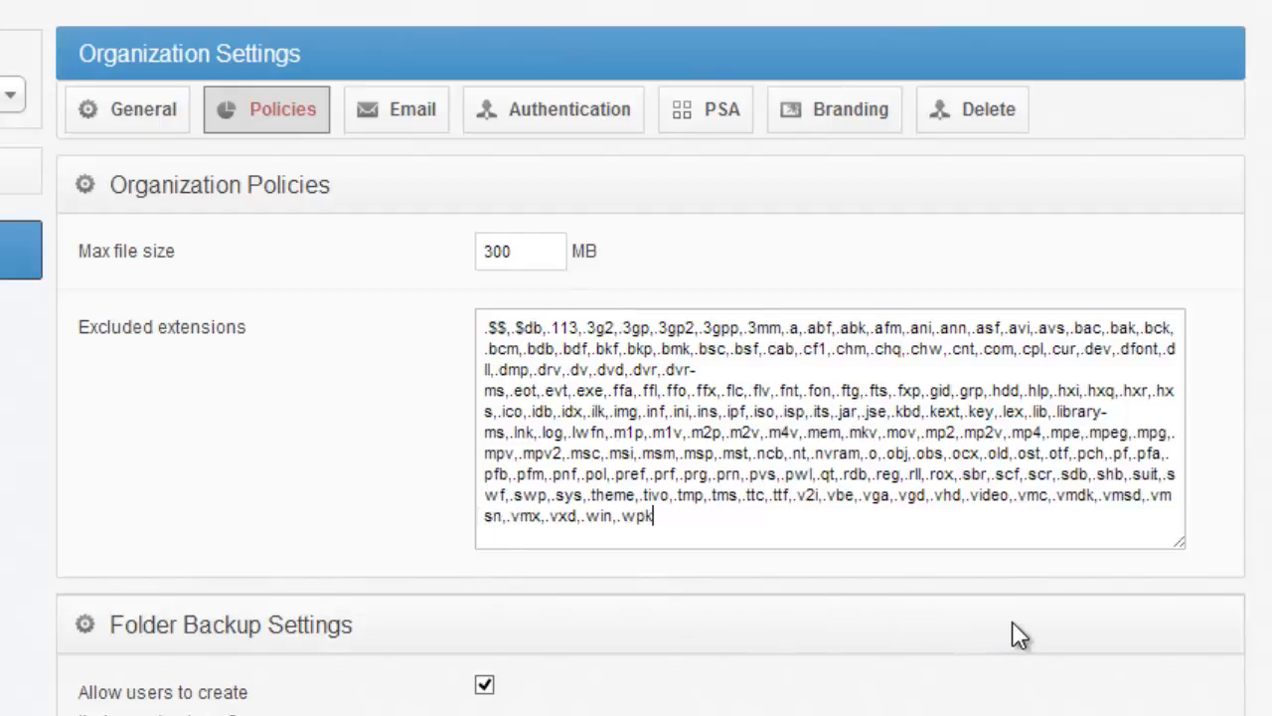
{"action": "scroll", "coordinate": [387, 497], "scroll_direction": "down", "scroll_amount": 3}
{"action": "scroll", "coordinate": [393, 502], "scroll_direction": "down", "scroll_amount": 6}
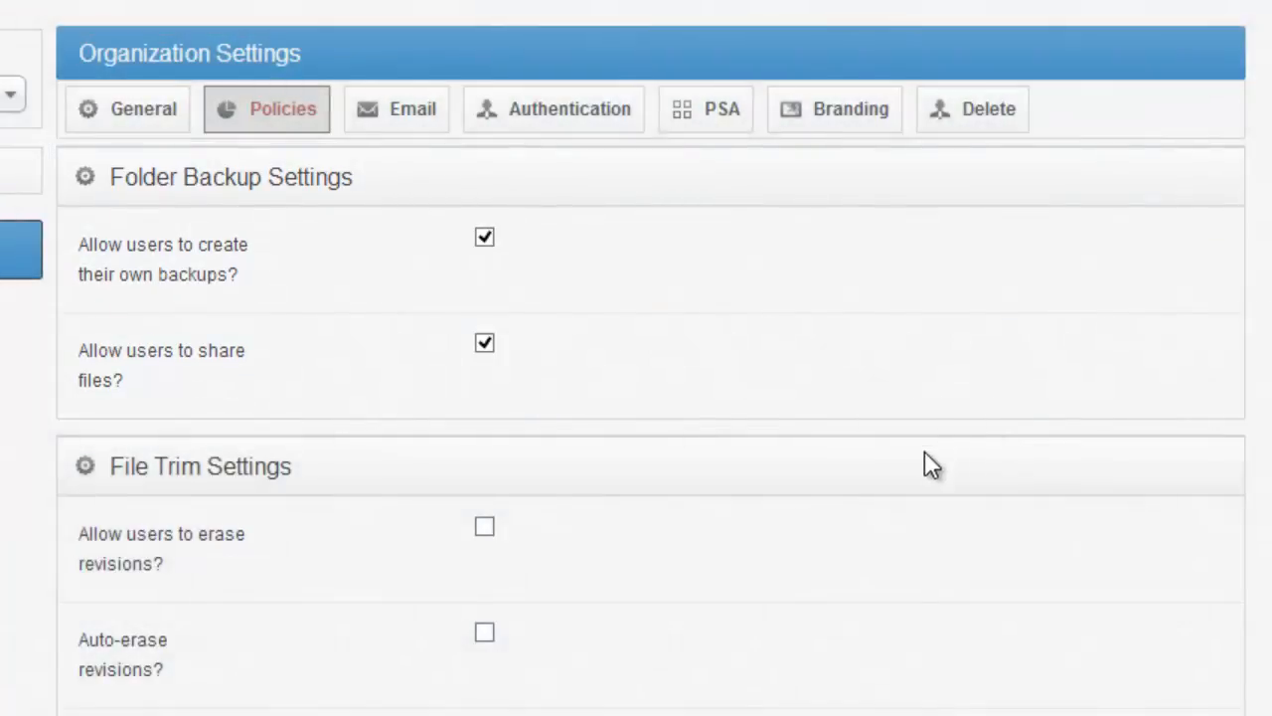
In the file trim settings, allow users to erase revisions and auto-erase revisions for files unchanged in 60 days
{"action": "scroll", "coordinate": [924, 453], "scroll_direction": "down", "scroll_amount": 2}
{"action": "scroll", "coordinate": [866, 466], "scroll_direction": "down", "scroll_amount": 2}
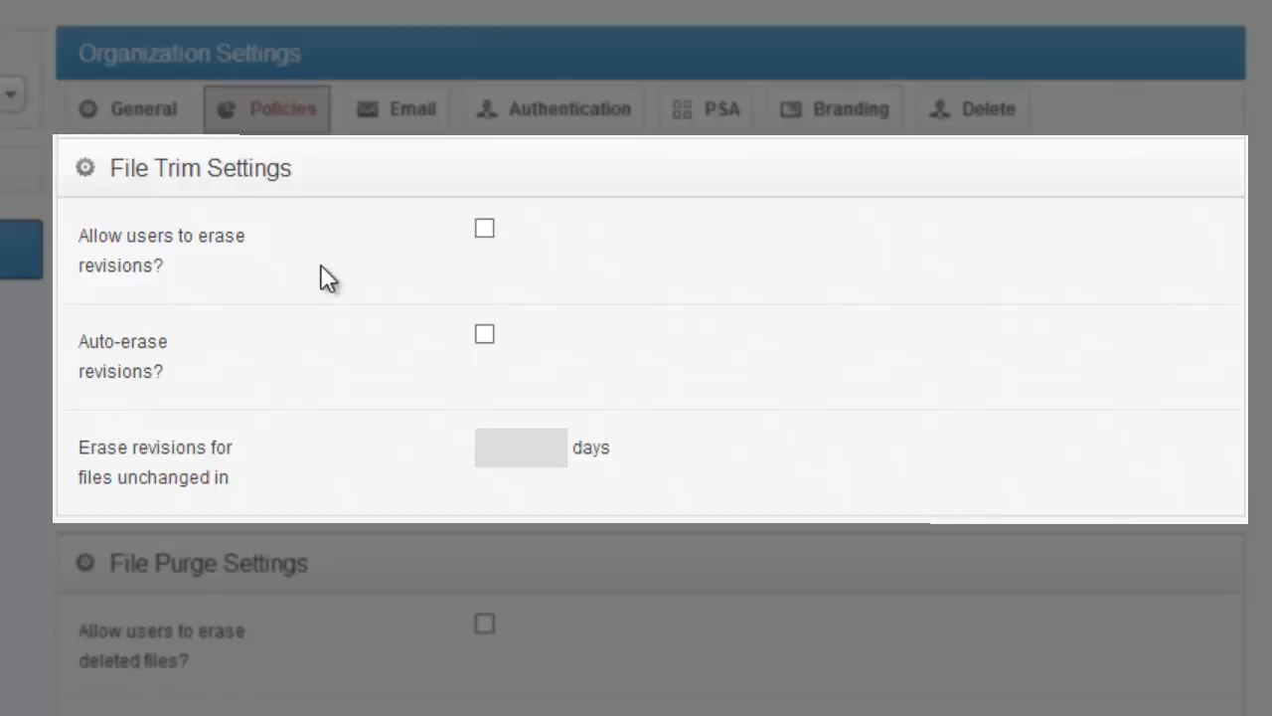
{"action": "left_click", "coordinate": [485, 231]}
{"action": "left_click", "coordinate": [486, 333]}
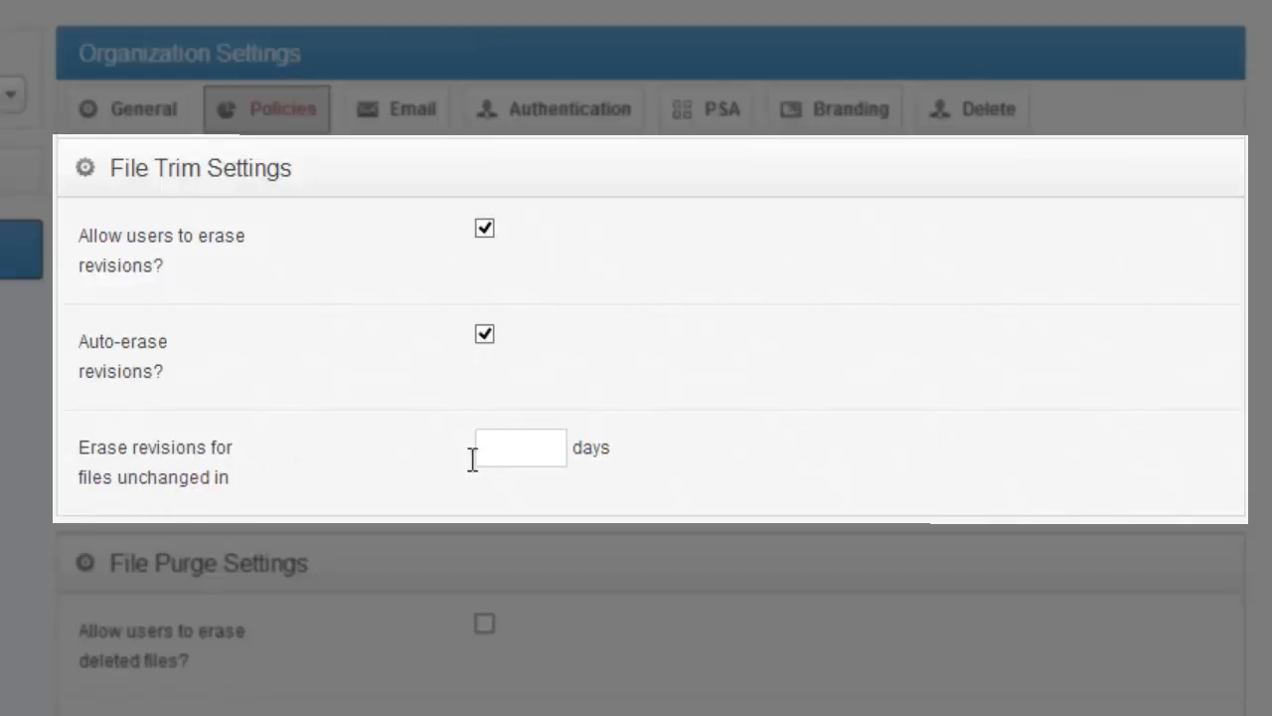
{"action": "left_click", "coordinate": [504, 458]}
{"action": "type", "text": "60"}
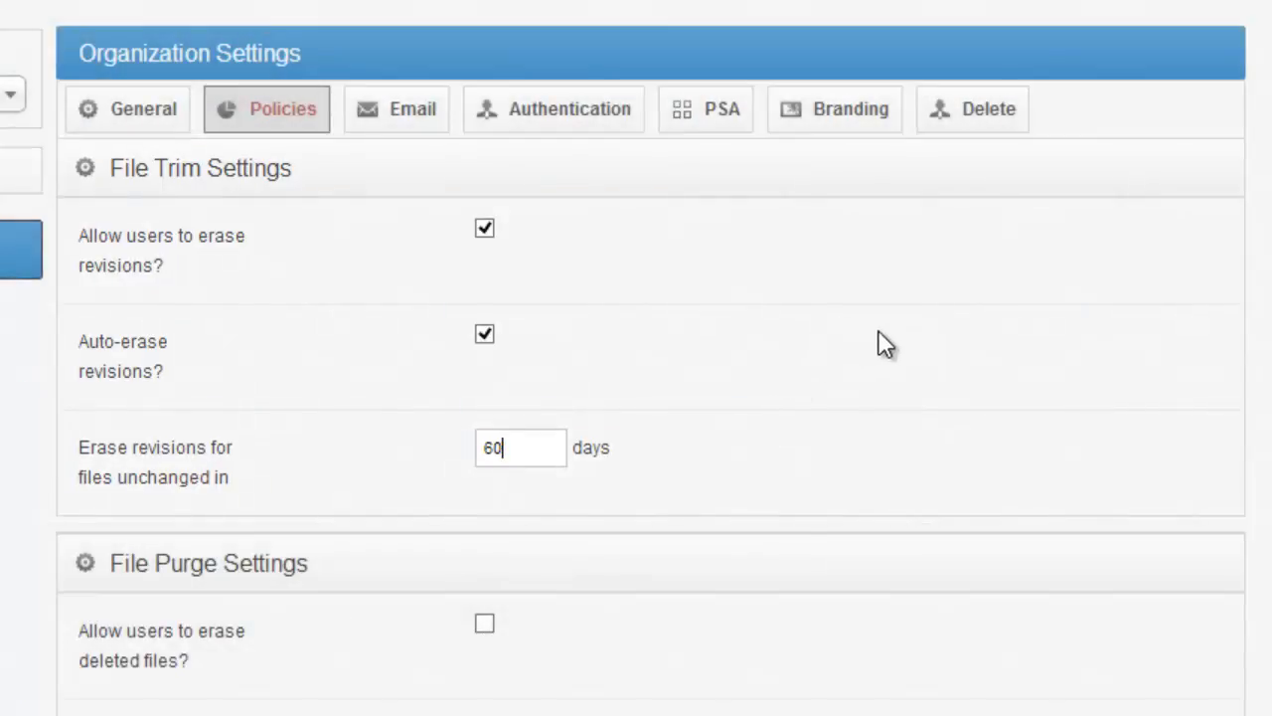
In the file purge settings, allow users to erase deleted files and auto-erase deleted files after 60 days
{"action": "scroll", "coordinate": [880, 333], "scroll_direction": "down", "scroll_amount": 3}
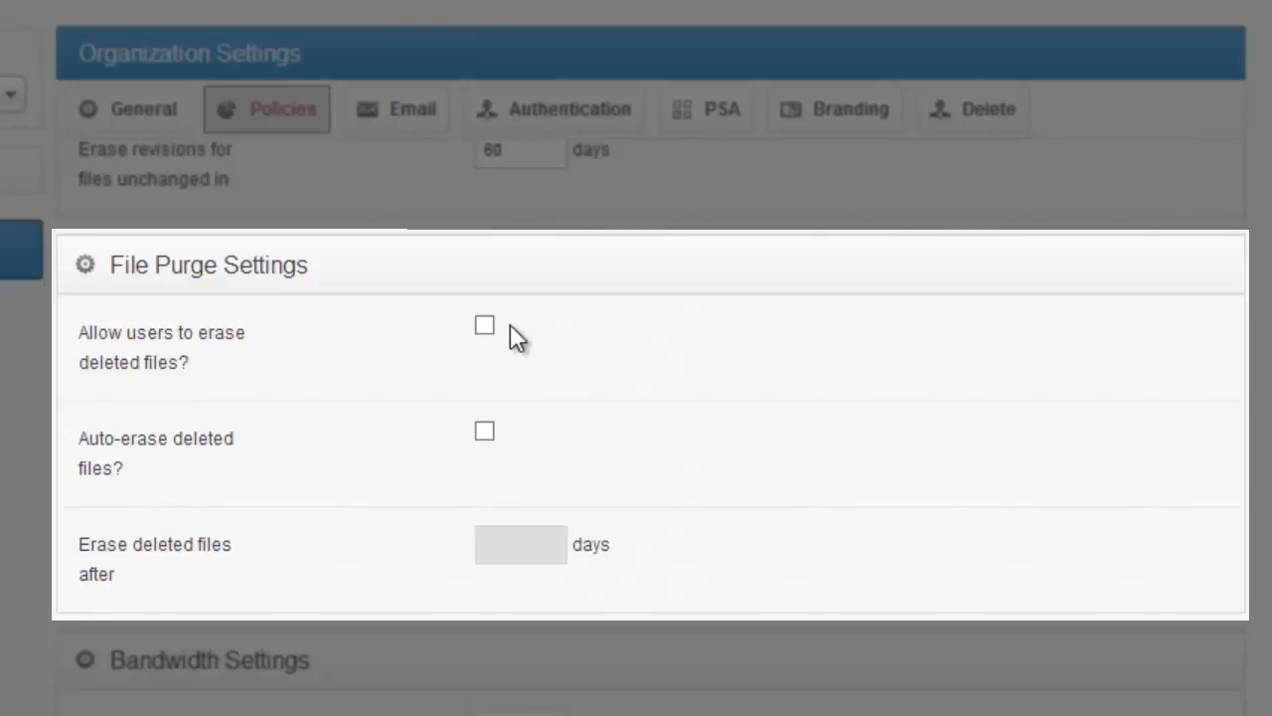
{"action": "left_click", "coordinate": [485, 325]}
{"action": "left_click", "coordinate": [486, 431]}
{"action": "left_click", "coordinate": [520, 552]}
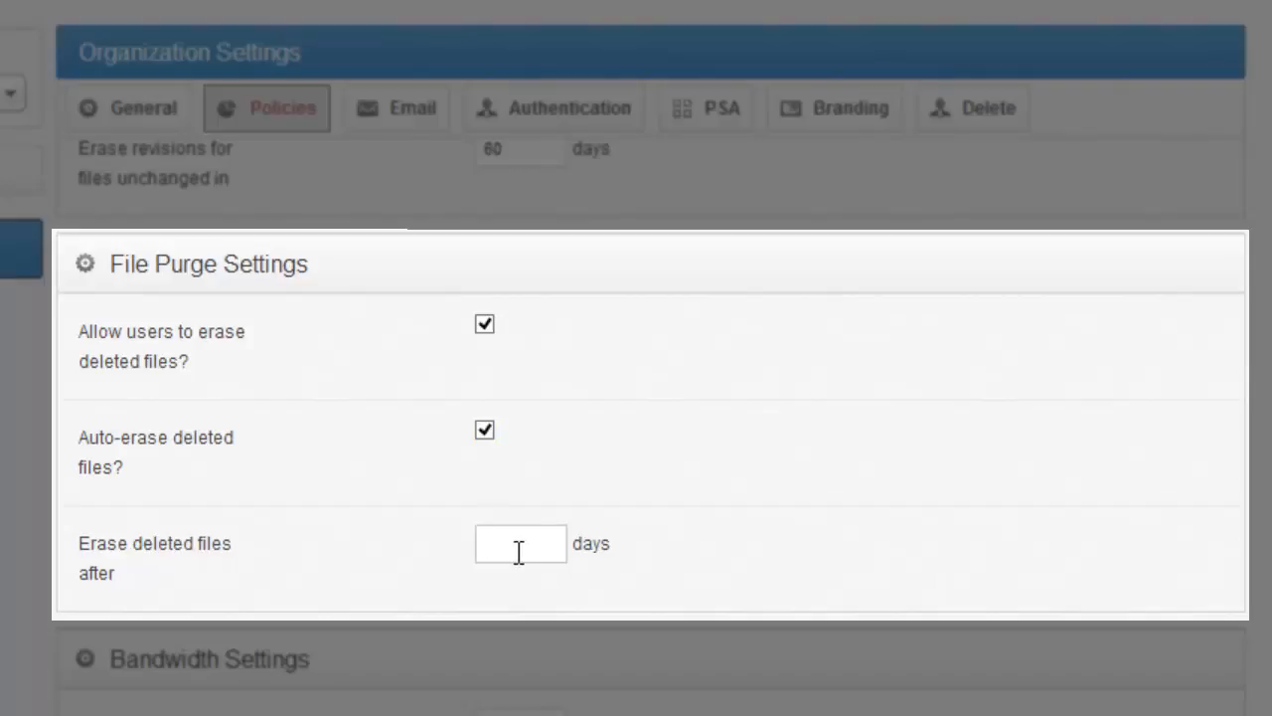
{"action": "type", "text": "60"}
Throttle the organization's bandwidth to 300 kB per second and enable the throttle exception
{"action": "scroll", "coordinate": [905, 422], "scroll_direction": "down", "scroll_amount": 3}
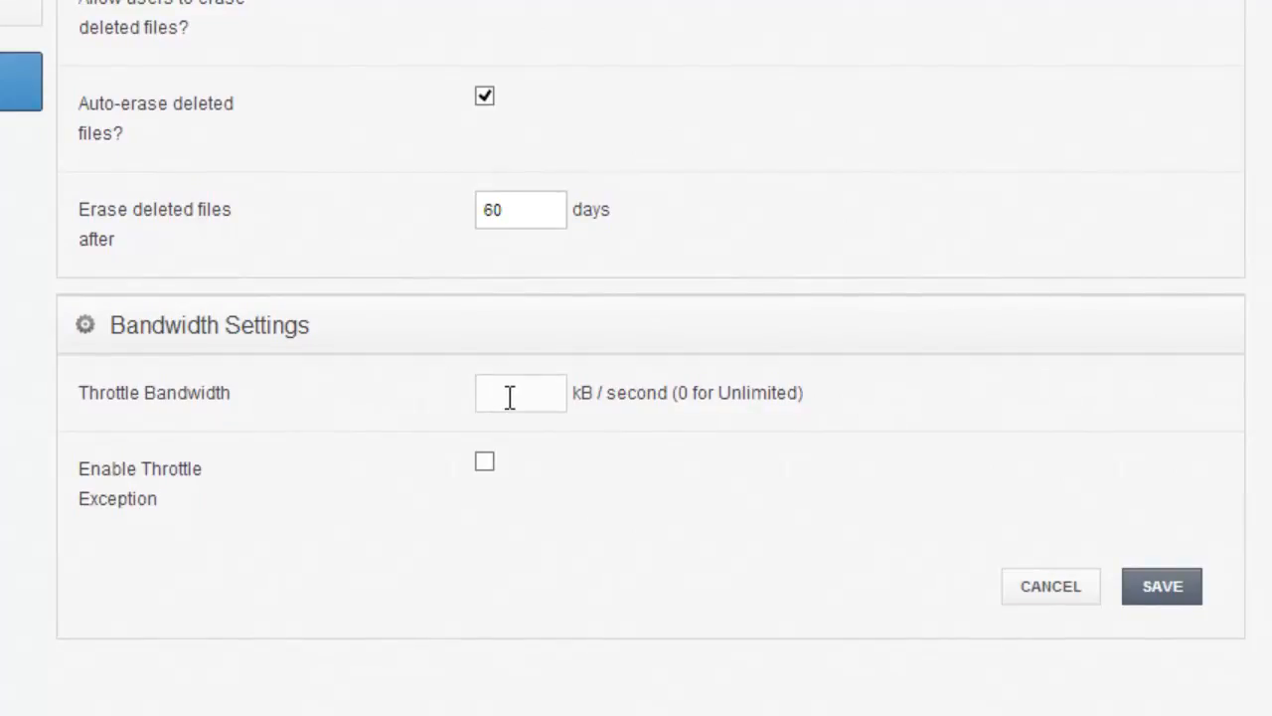
{"action": "left_click", "coordinate": [508, 396]}
{"action": "type", "text": "300"}
{"action": "left_click", "coordinate": [485, 463]}
{"action": "scroll", "coordinate": [358, 468], "scroll_direction": "down", "scroll_amount": 3}
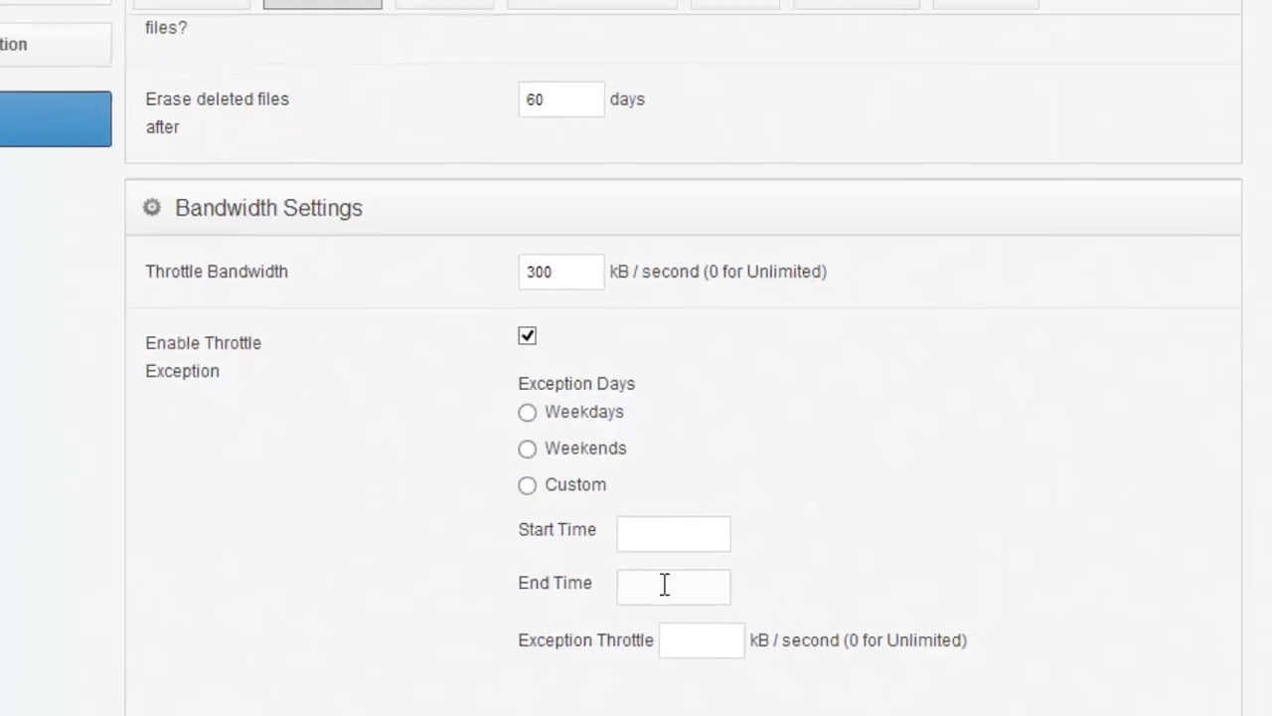
Examine the email server settings and the authentication source's machine, host, domain, login and password fields
{"action": "left_click", "coordinate": [452, 2]}
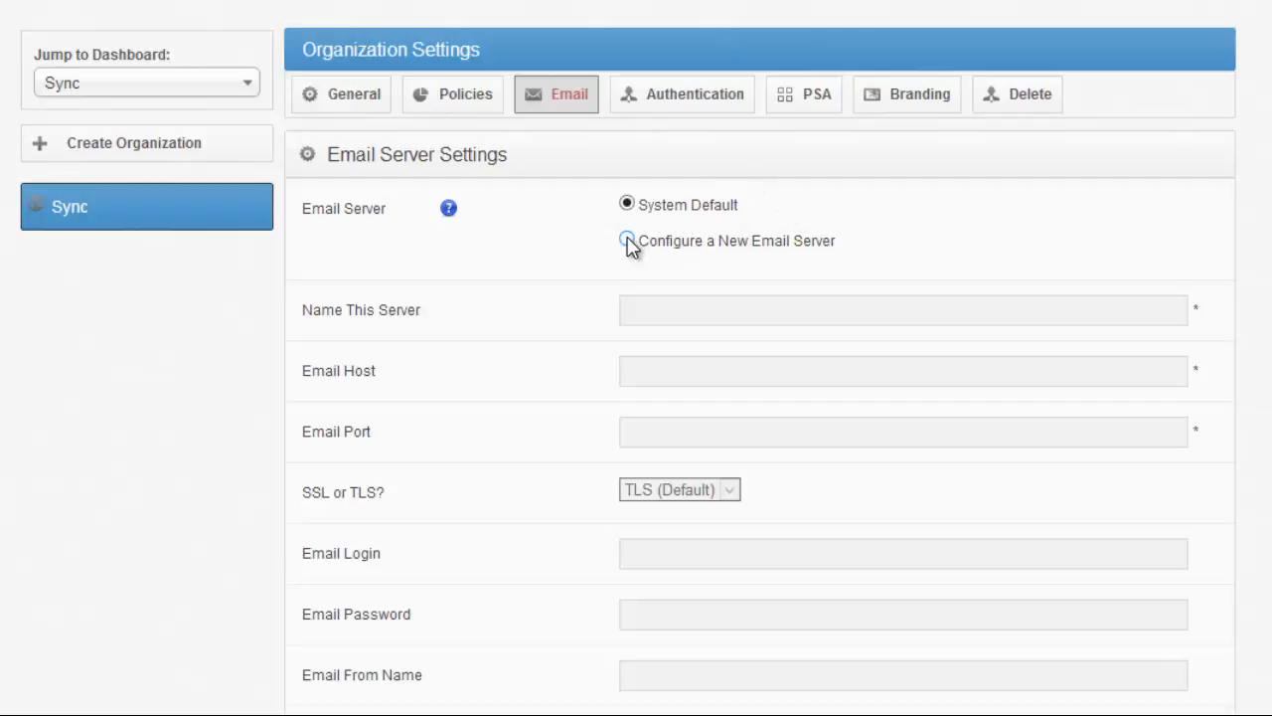
{"action": "left_click", "coordinate": [676, 108]}
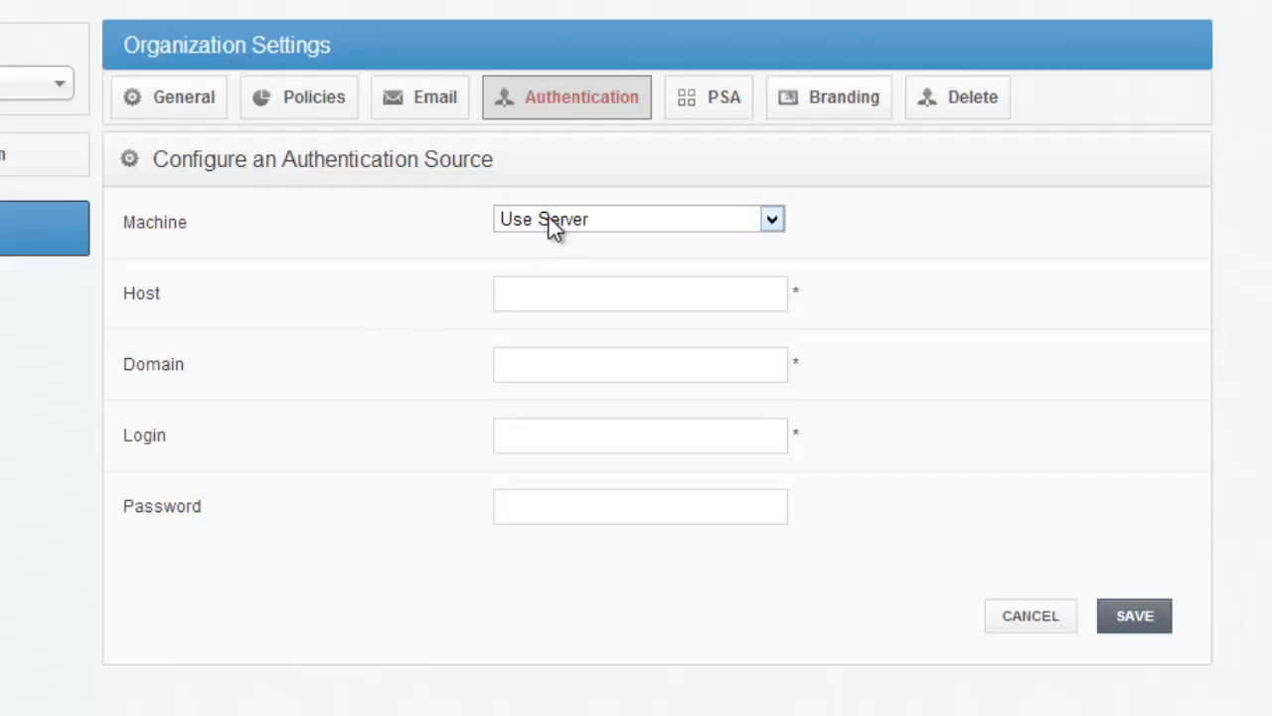
{"action": "left_click", "coordinate": [545, 290]}
{"action": "left_click", "coordinate": [542, 371]}
{"action": "left_click", "coordinate": [548, 443]}
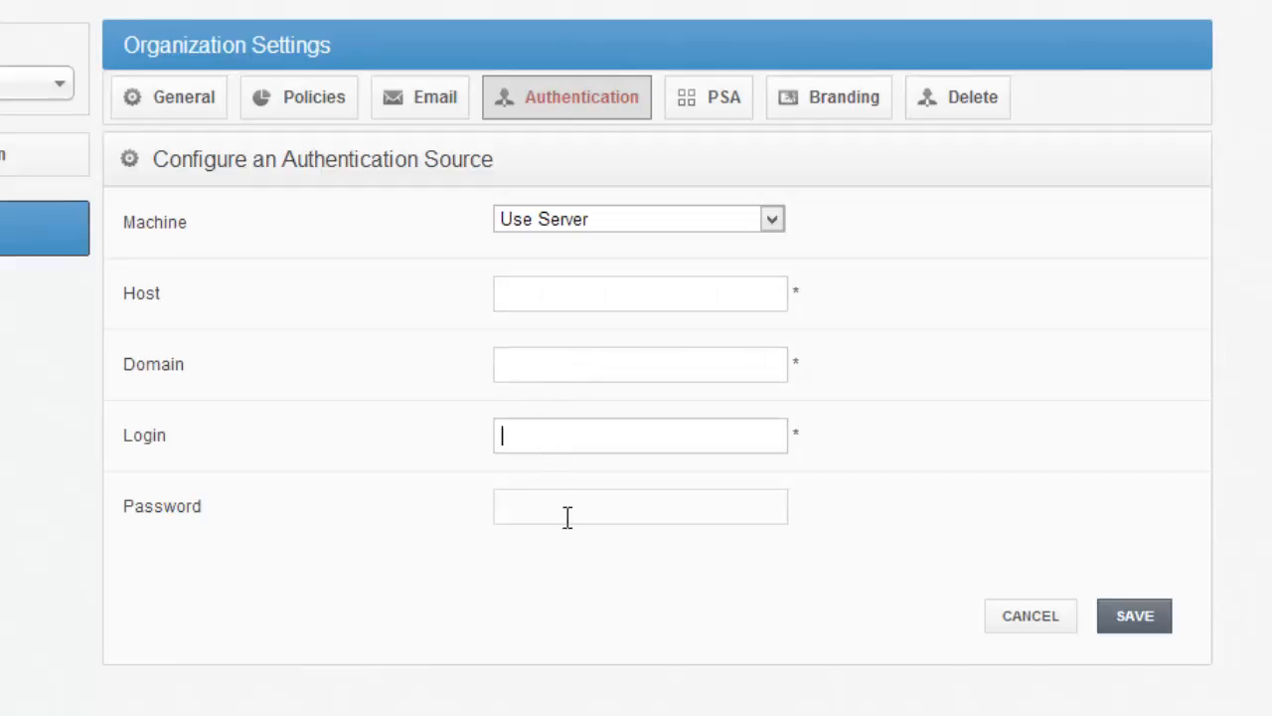
{"action": "left_click", "coordinate": [568, 515]}
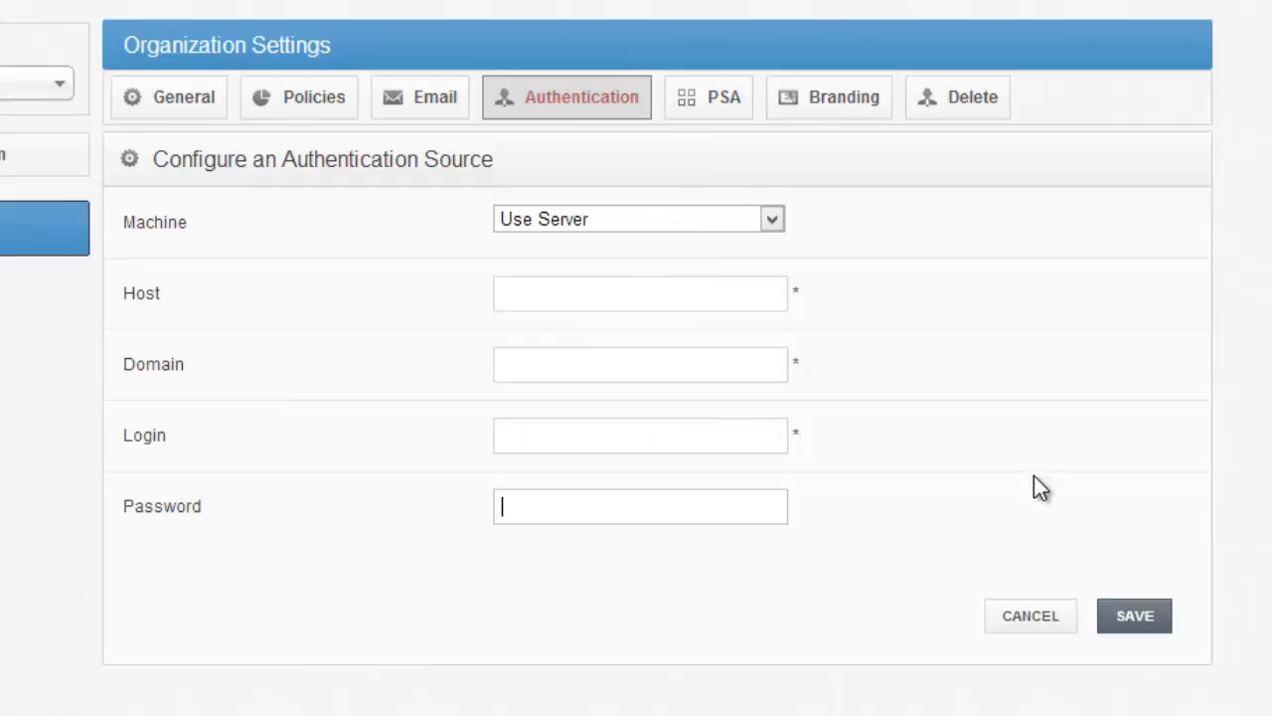
{"action": "left_click", "coordinate": [727, 219]}
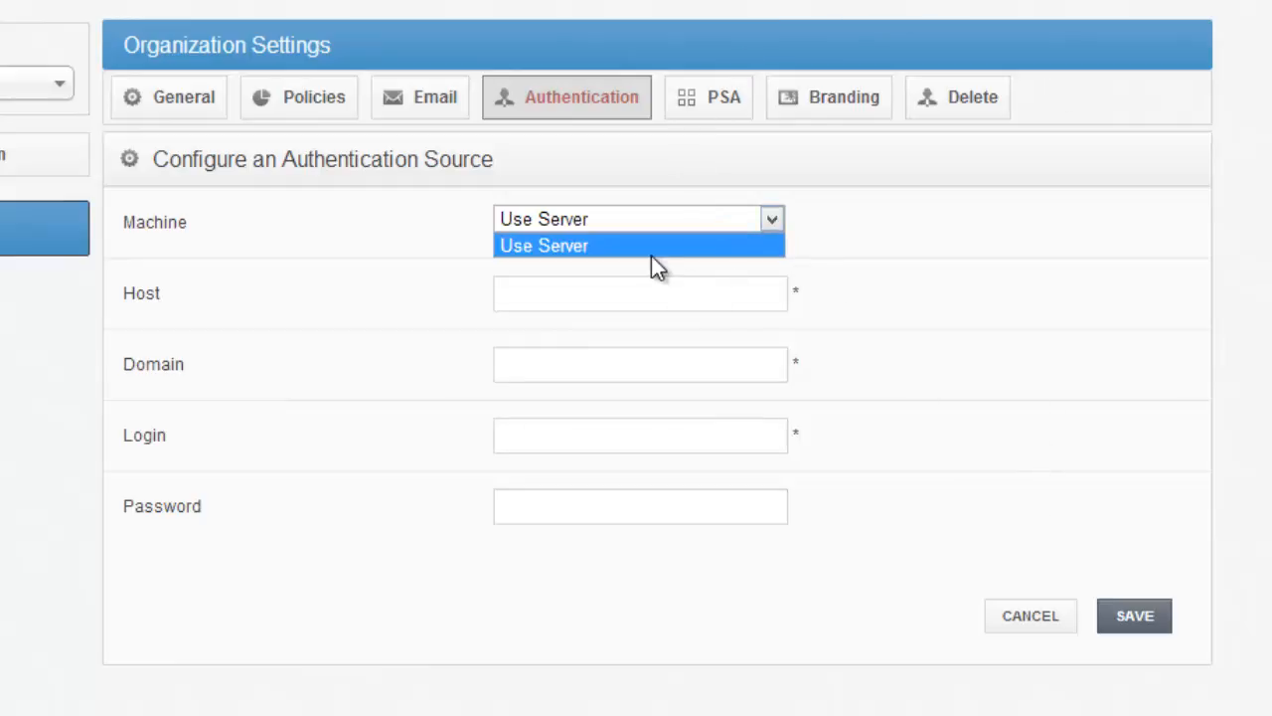
{"action": "left_click", "coordinate": [787, 300]}
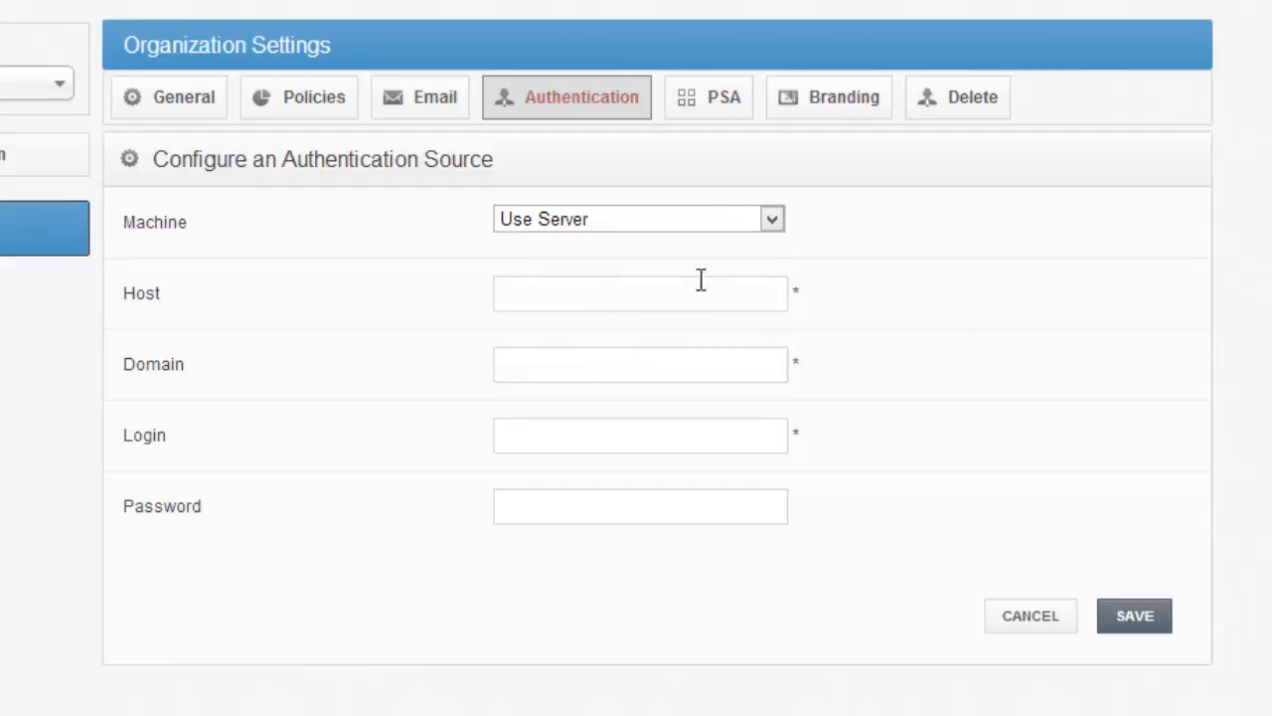
{"action": "left_click", "coordinate": [676, 291]}
{"action": "left_click", "coordinate": [649, 362]}
{"action": "left_click", "coordinate": [612, 434]}
{"action": "left_click", "coordinate": [620, 514]}
Review the PSA mode options and the organization's branding settings down to the terms of service
{"action": "left_click", "coordinate": [712, 109]}
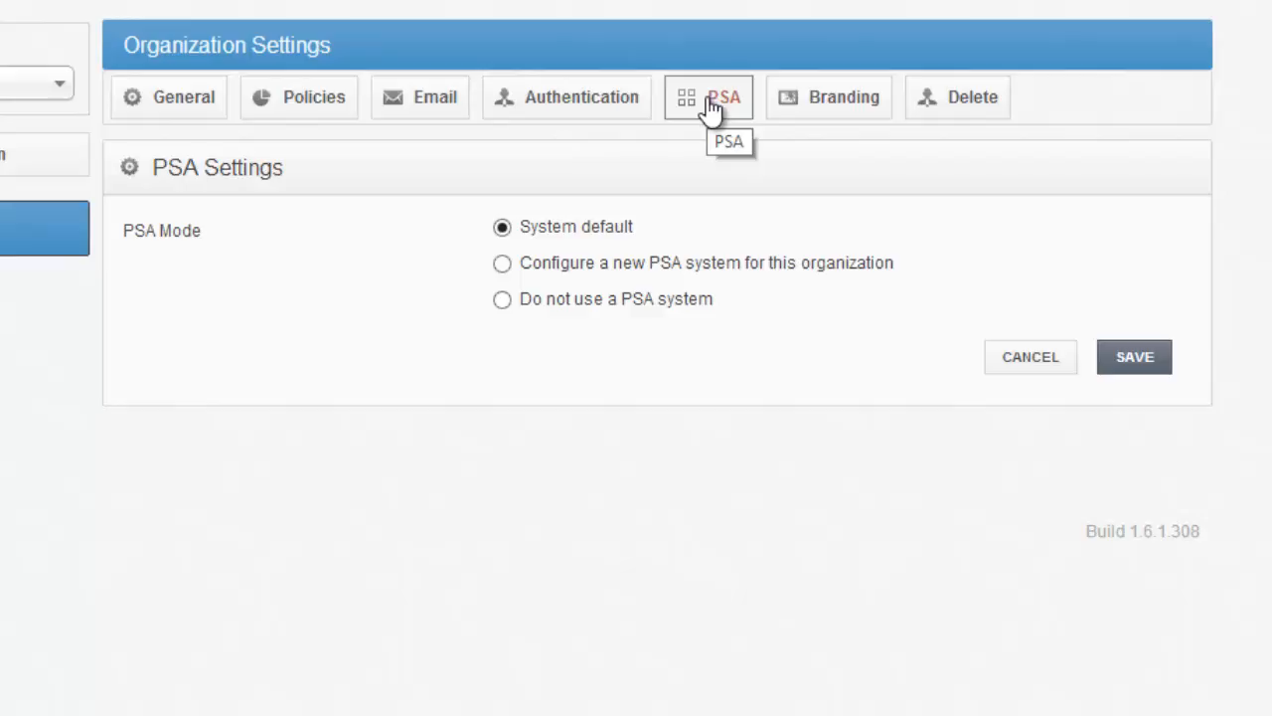
{"action": "left_click", "coordinate": [822, 112]}
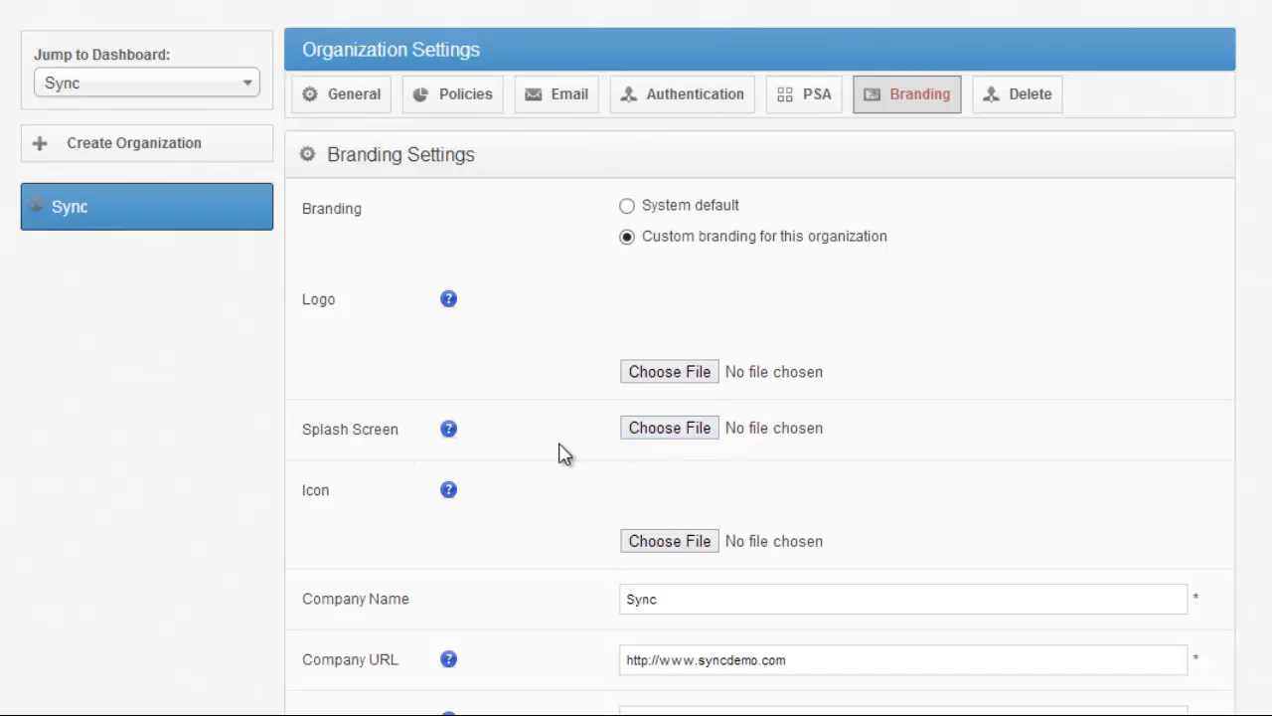
{"action": "scroll", "coordinate": [558, 450], "scroll_direction": "down", "scroll_amount": 1}
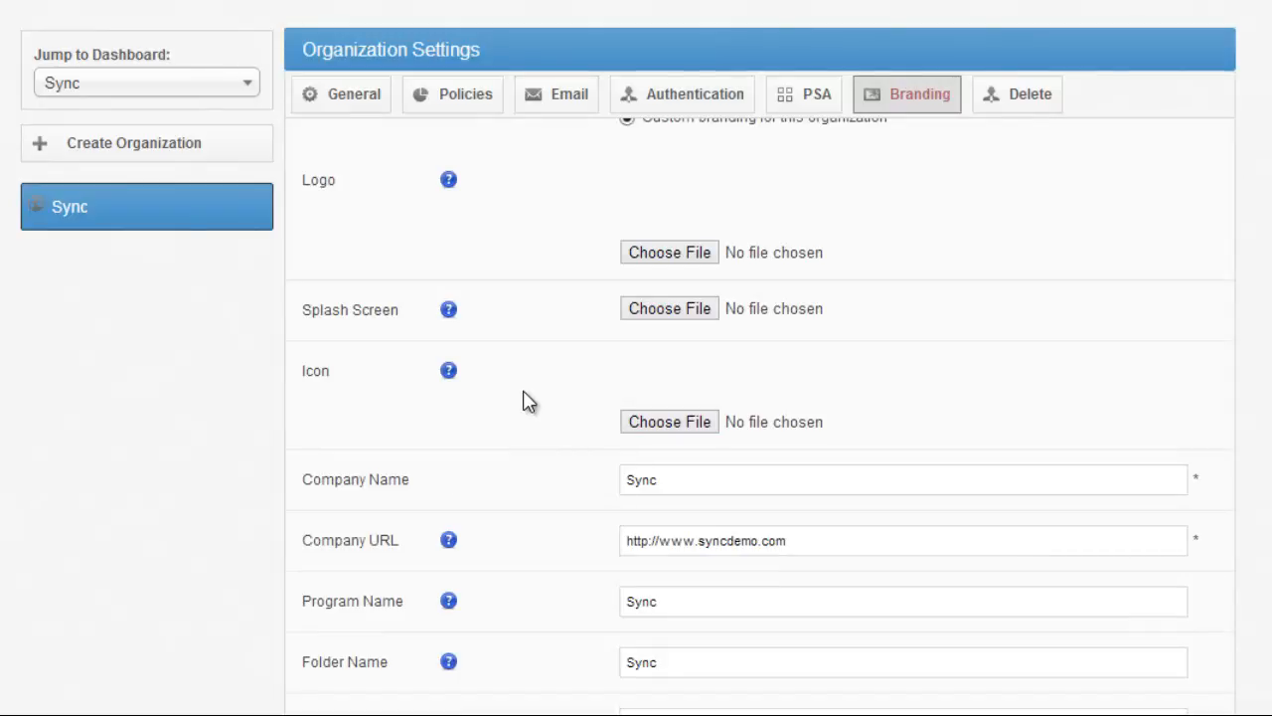
{"action": "scroll", "coordinate": [582, 352], "scroll_direction": "down", "scroll_amount": 1}
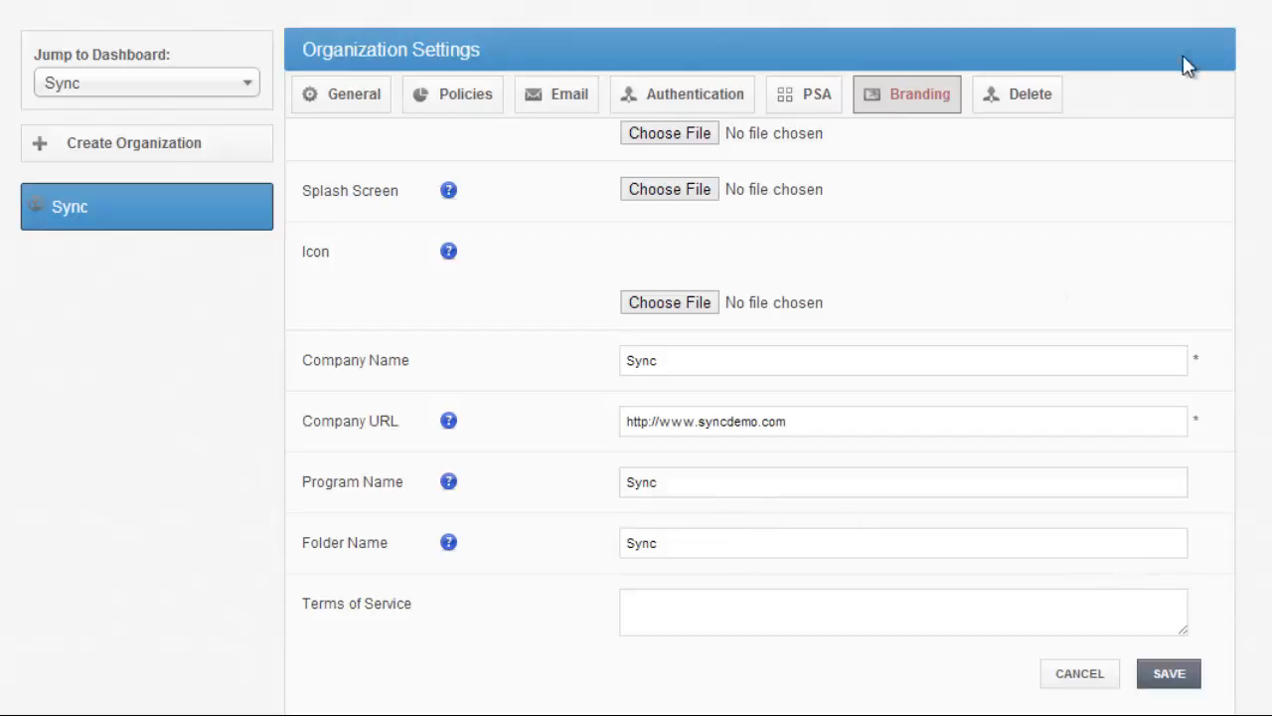
Check the organization's deletion page and return to its general settings
{"action": "left_click", "coordinate": [1016, 116]}
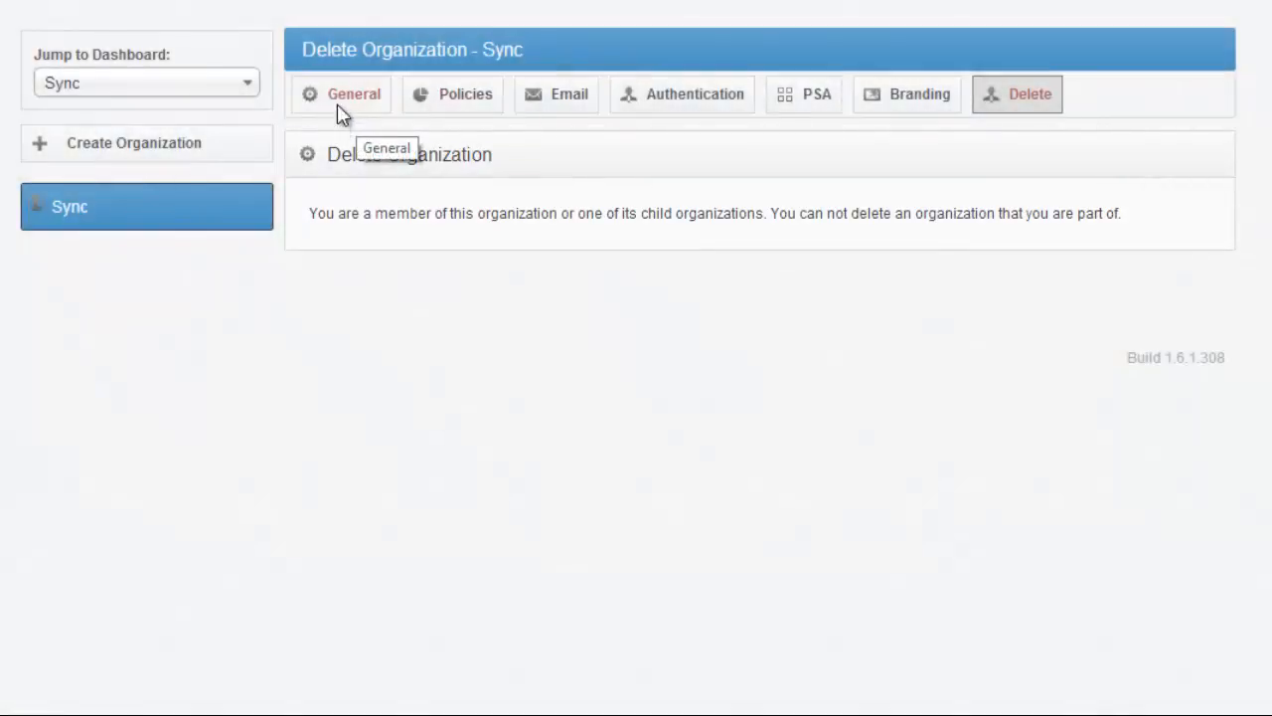
{"action": "left_click", "coordinate": [338, 104]}
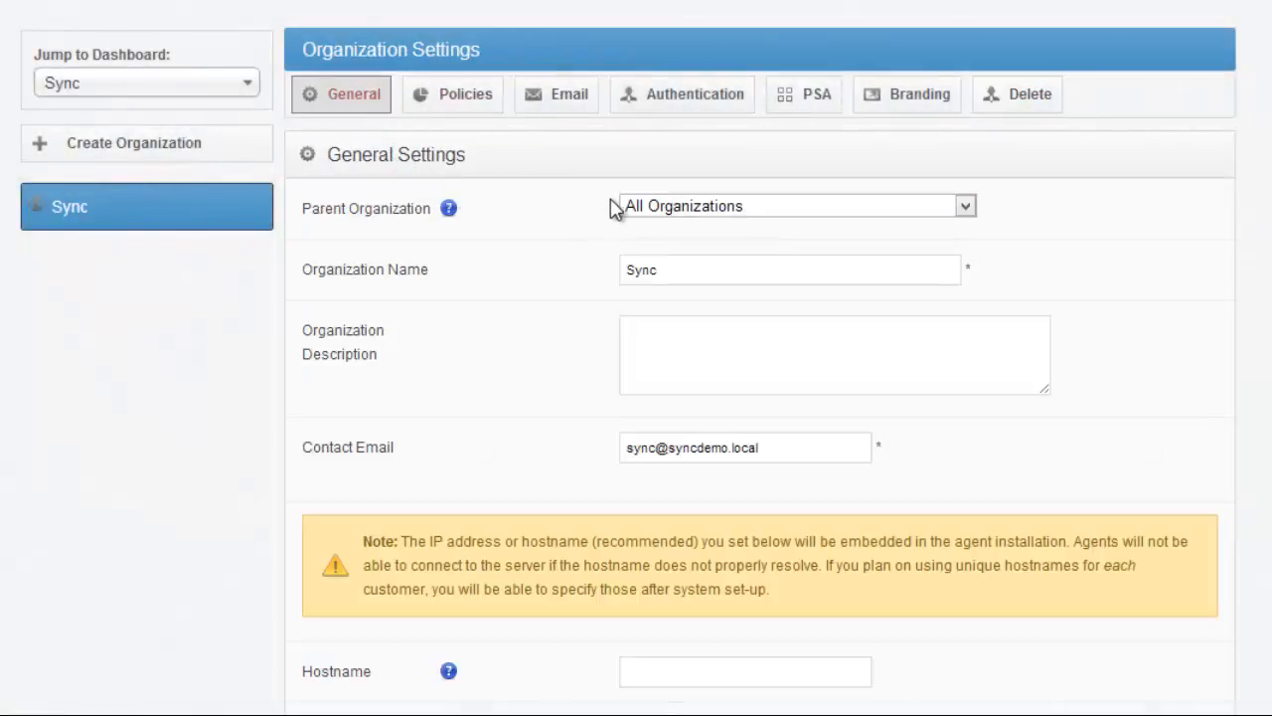